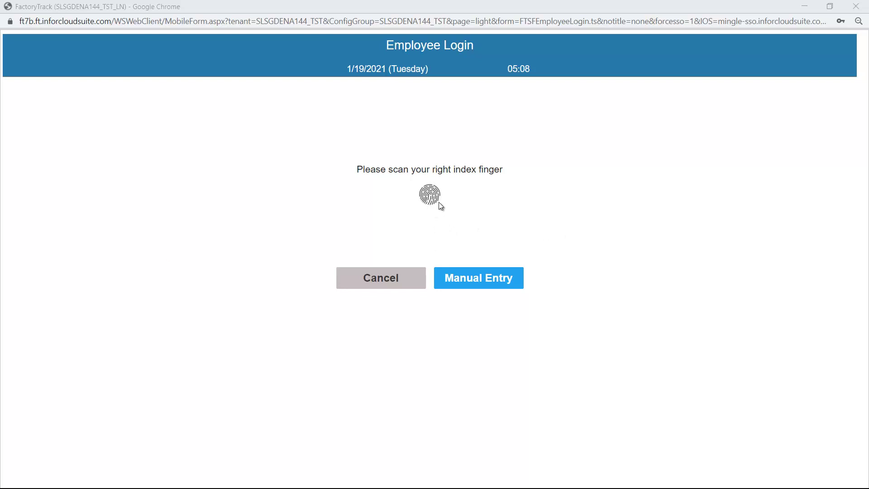
Log in manually with the operator number to reach the WC0002 Dispatch List.
left_click(469, 286)
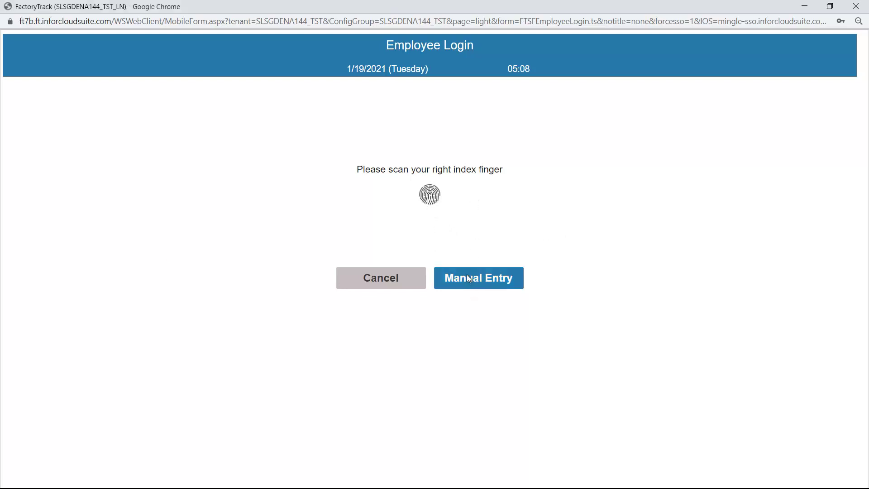
key("Return")
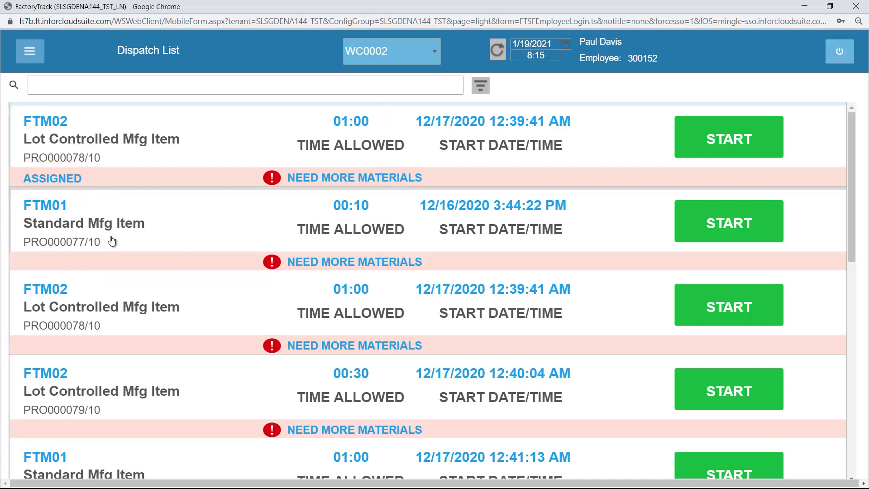
left_click(435, 52)
left_click(435, 52)
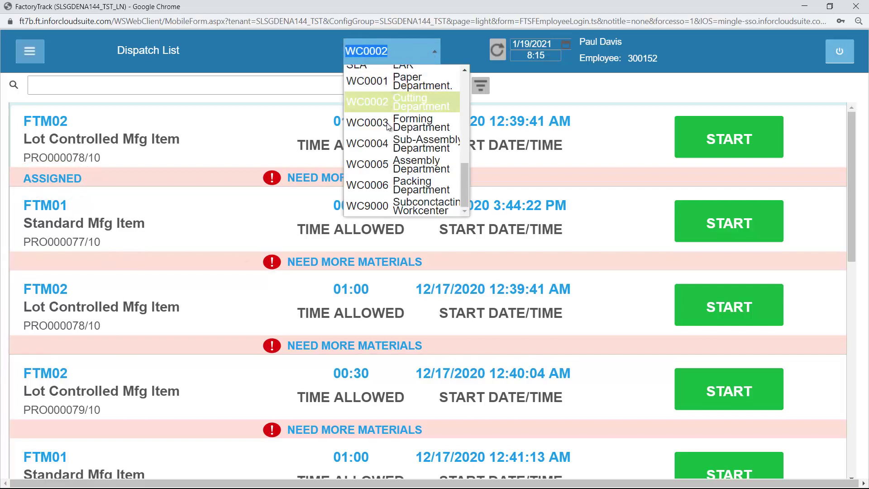
left_click(385, 102)
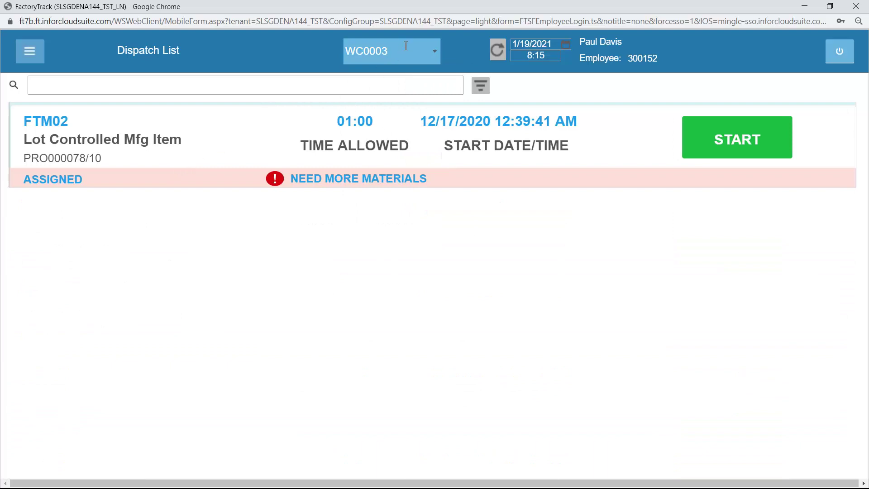
left_click(435, 51)
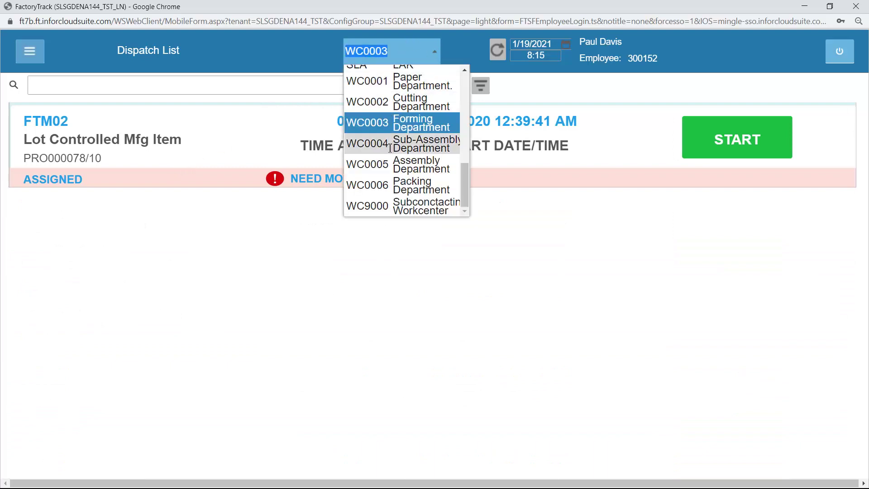
left_click(386, 144)
left_click(434, 52)
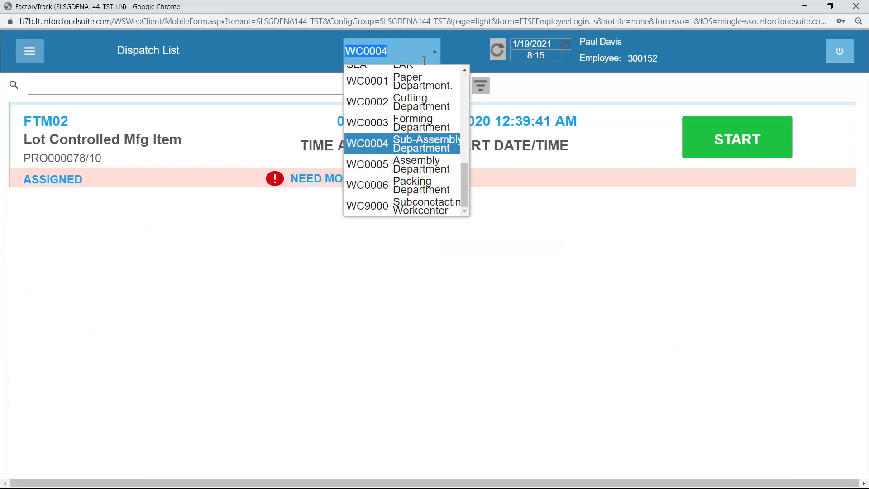
left_click(389, 87)
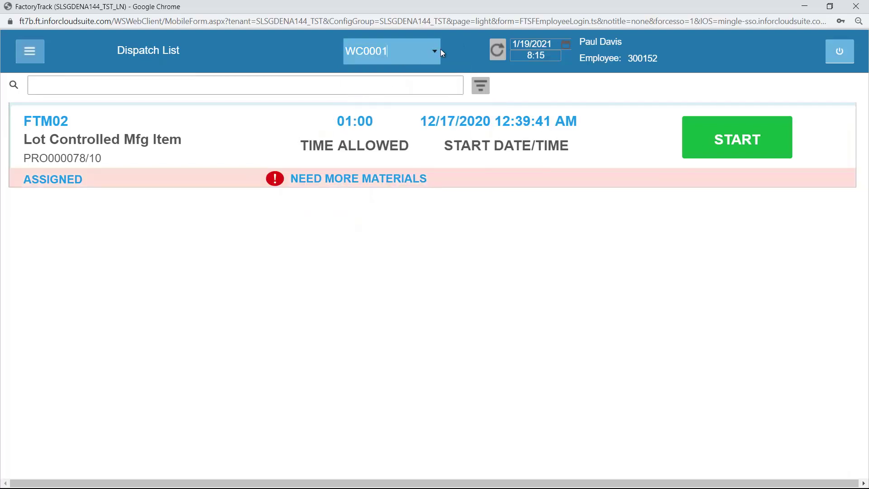
left_click(435, 51)
left_click(380, 105)
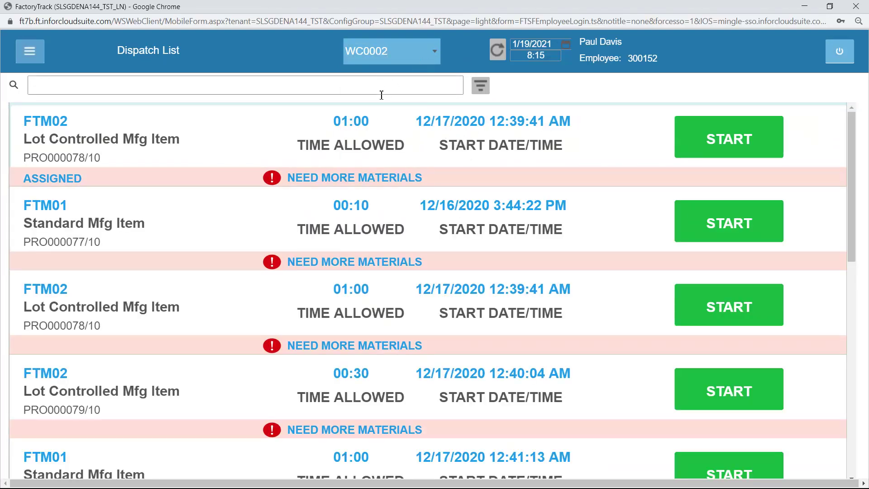
Start job PRO000077/10 on FTM01 and job PRO000078/10 on FTM02.
left_click(732, 225)
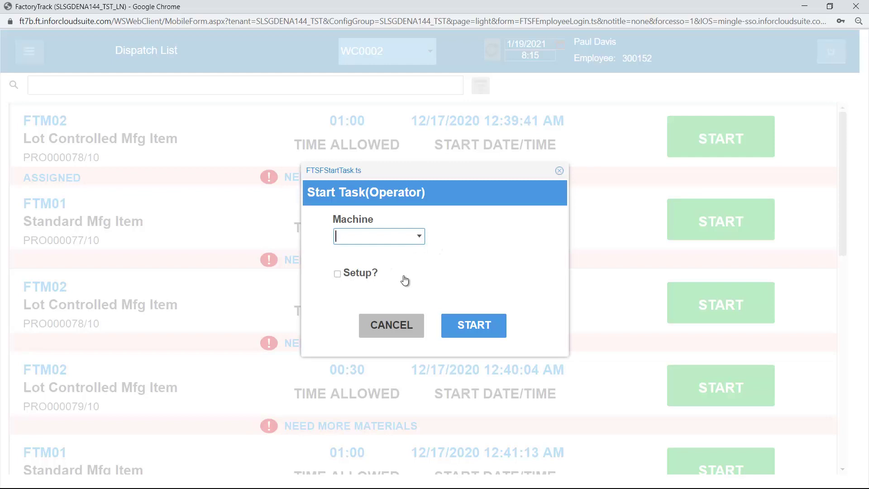
left_click(470, 325)
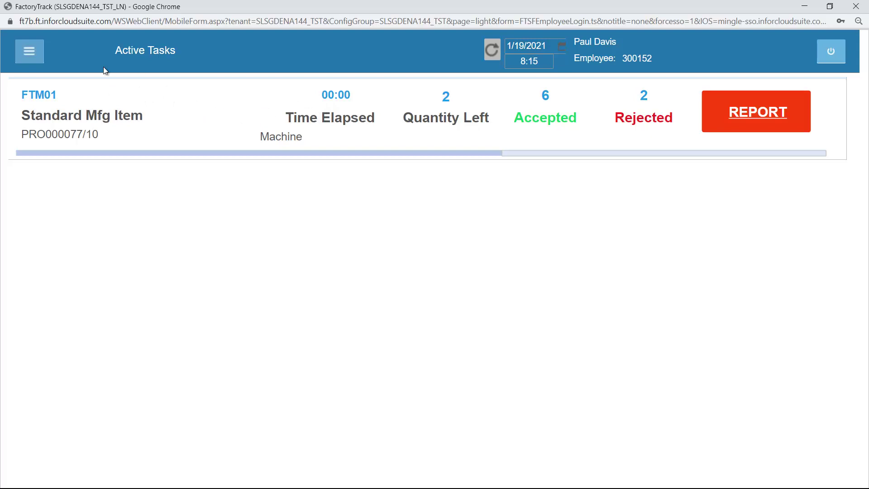
left_click(29, 51)
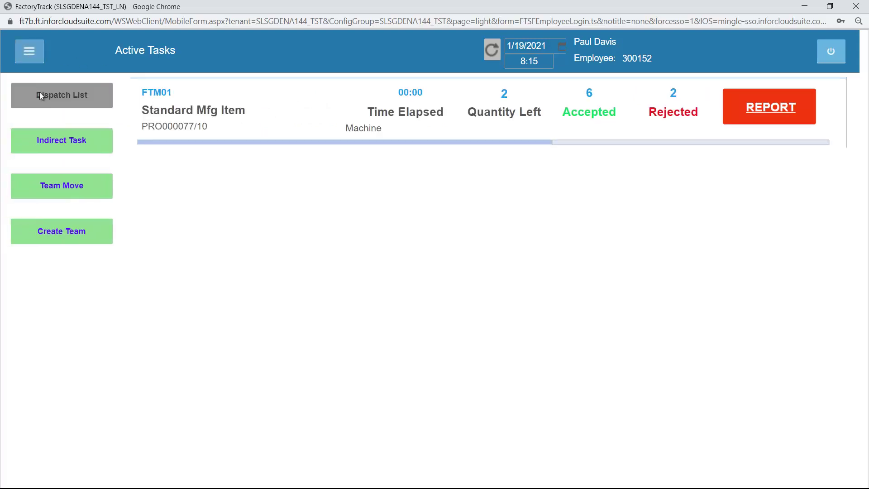
left_click(39, 94)
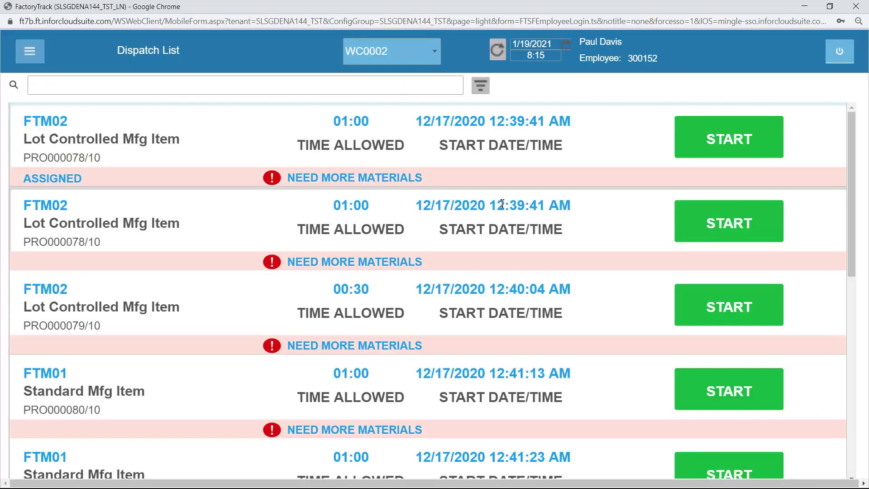
left_click(723, 222)
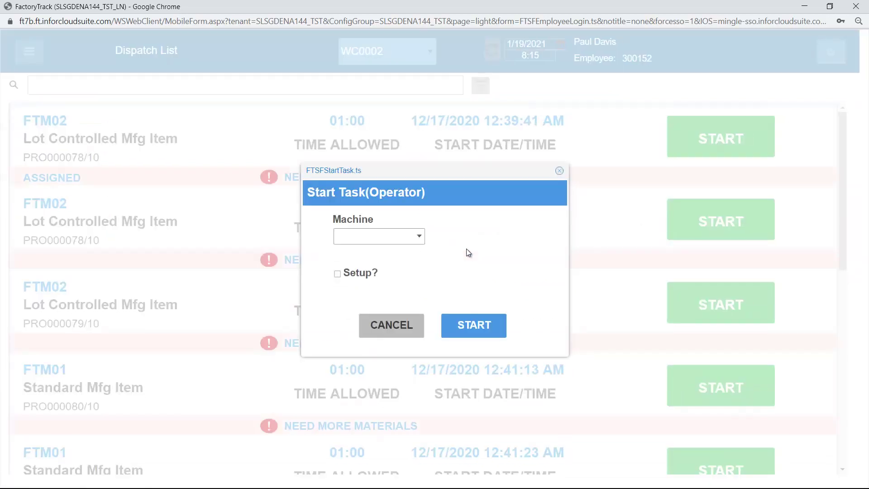
left_click(483, 326)
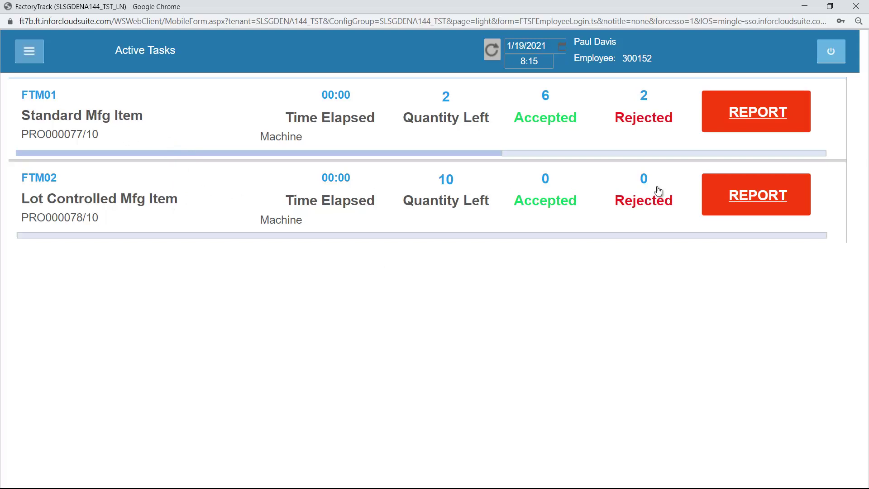
Change the clock time to 9:00 and view the PRO000078/10 task details.
left_click_drag(541, 60, 518, 65)
type("0900")
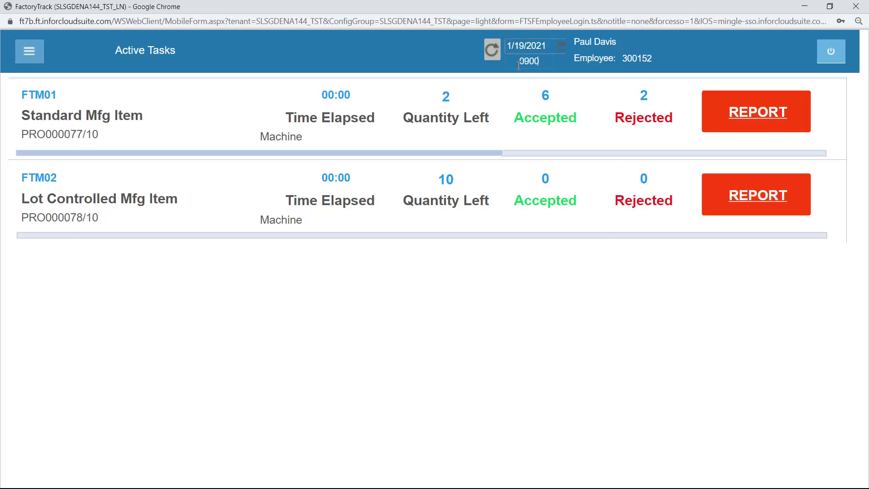
key("Tab")
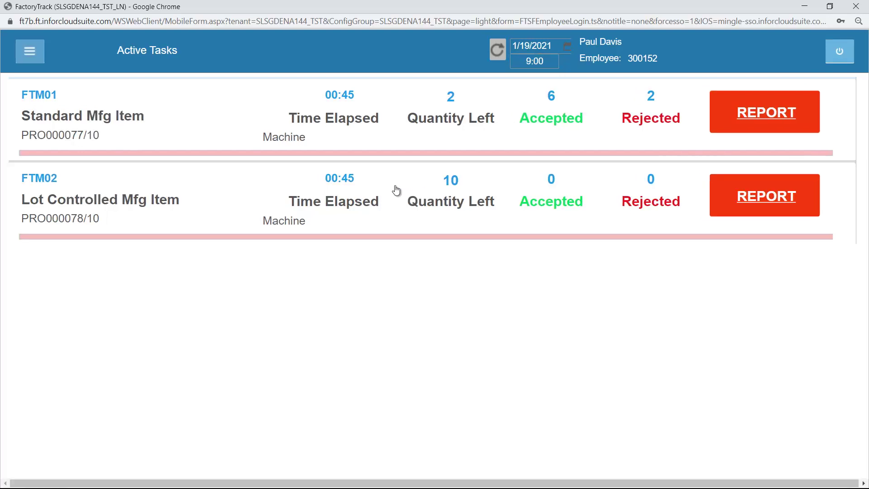
left_click(242, 192)
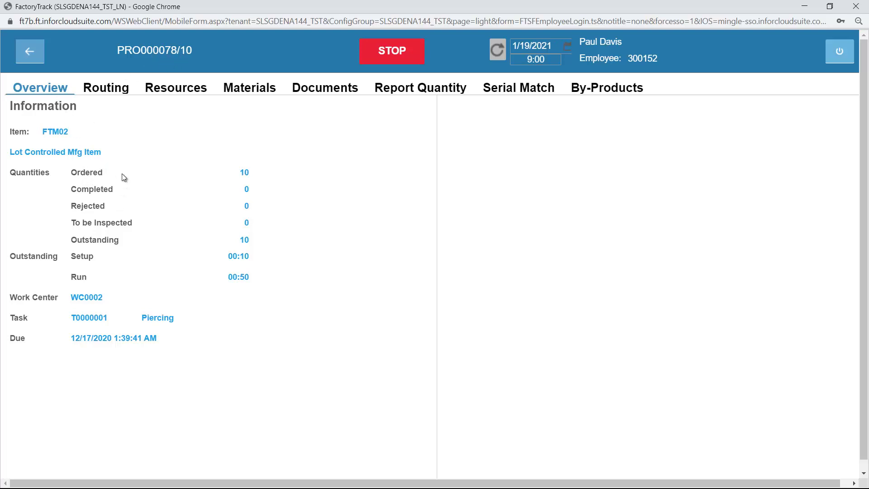
left_click(104, 91)
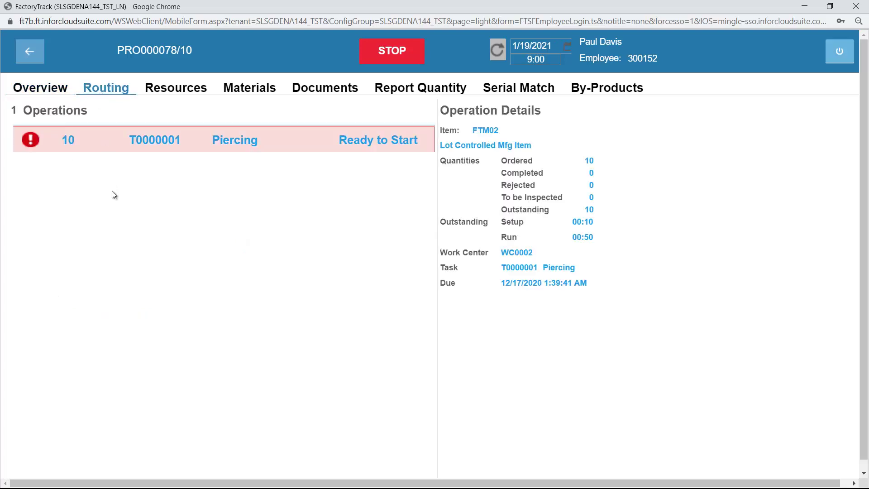
left_click(173, 90)
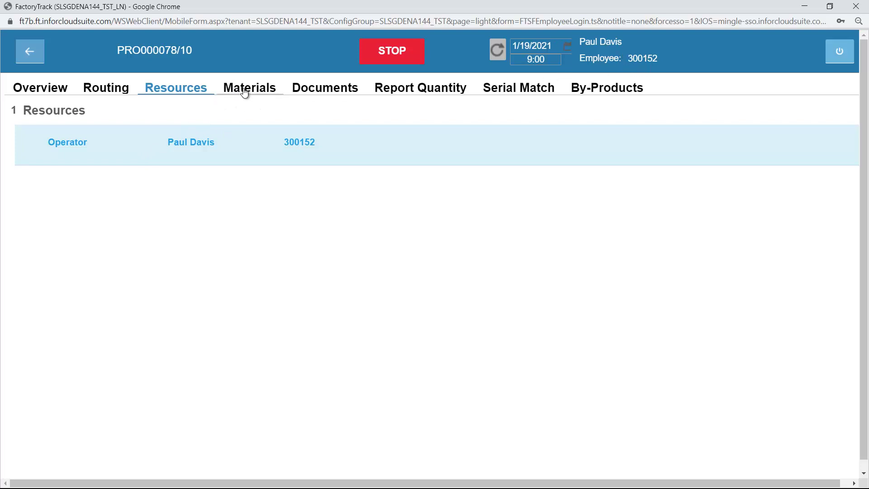
left_click(271, 88)
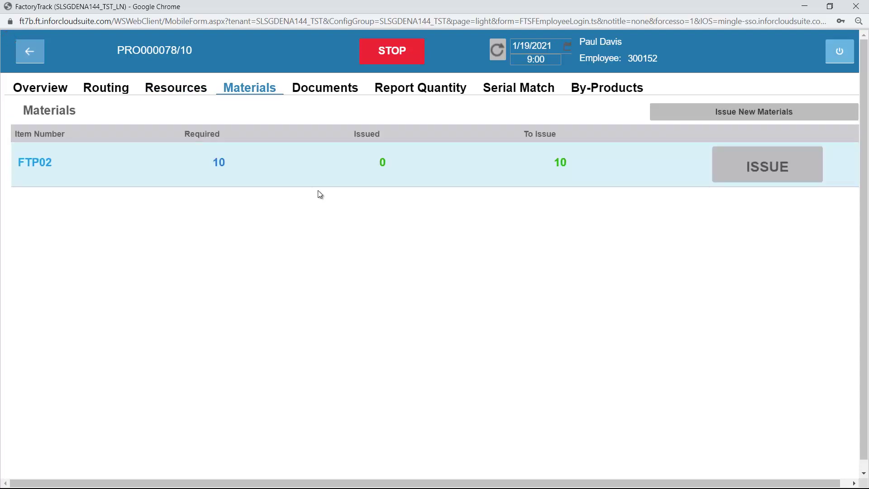
left_click(332, 90)
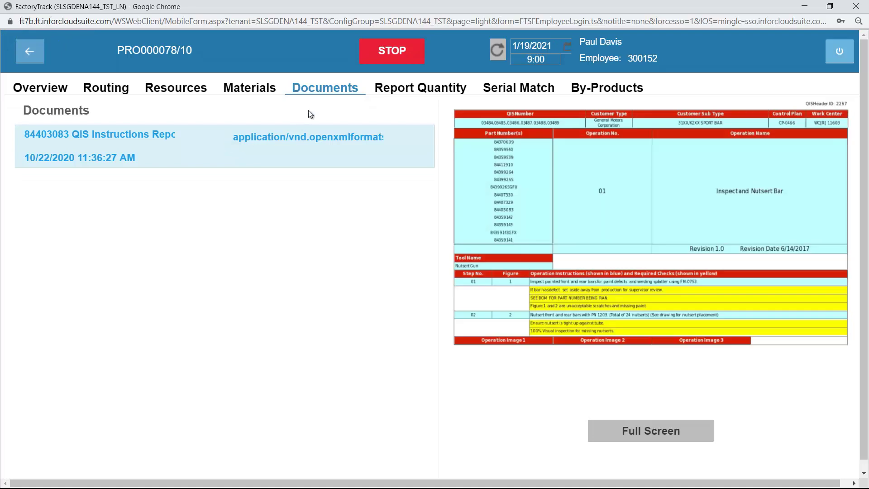
left_click(409, 92)
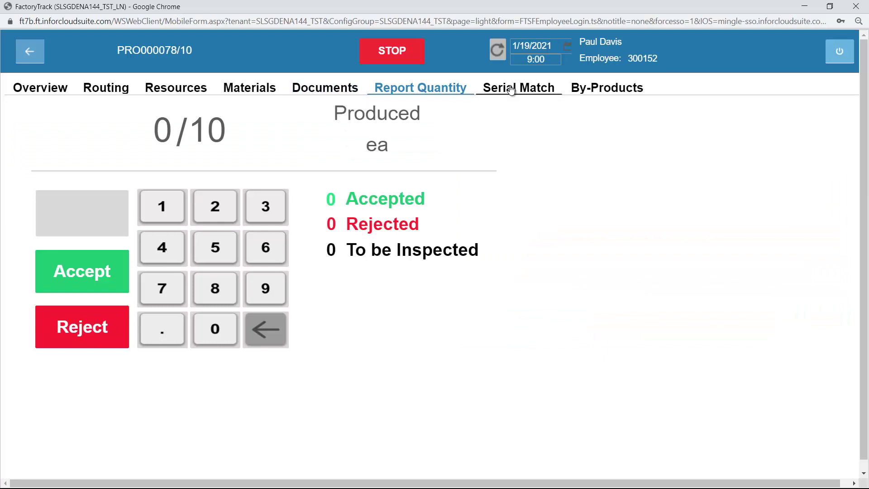
left_click(510, 89)
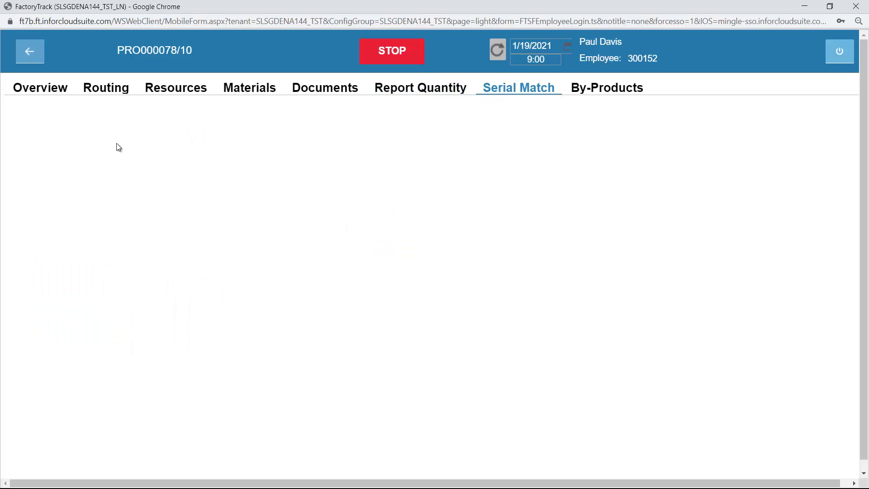
left_click(611, 91)
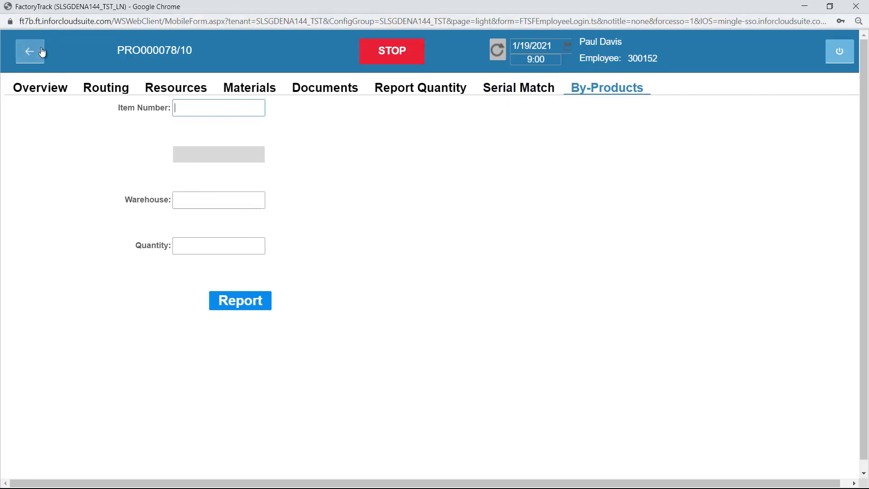
left_click(199, 113)
left_click(29, 51)
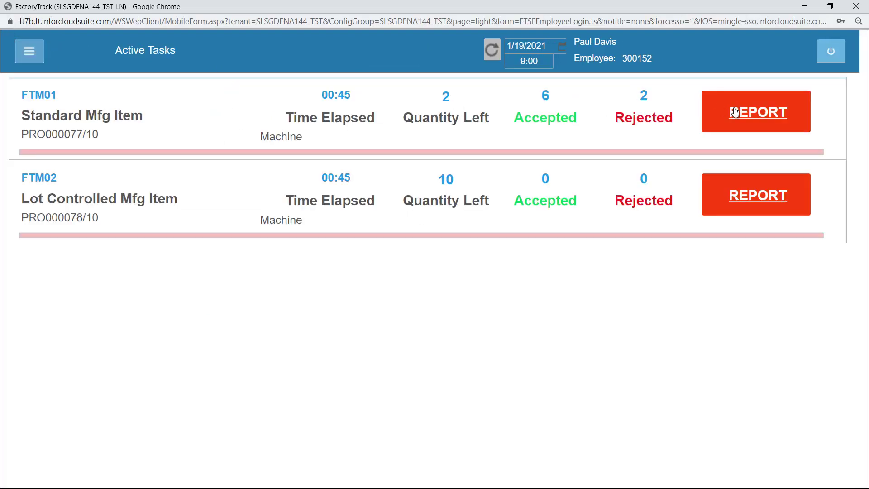
Accept 1 more unit of PRO000077/10 and print its label for 1 box of quantity 1.
left_click(747, 113)
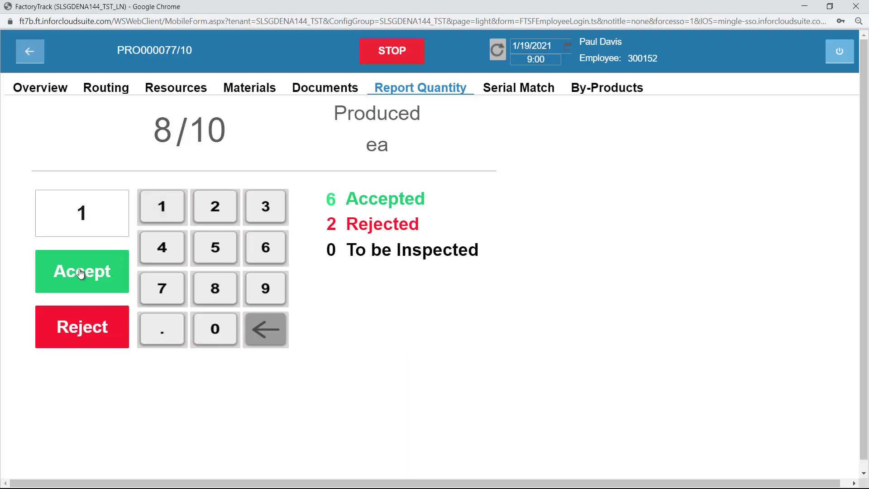
left_click(108, 272)
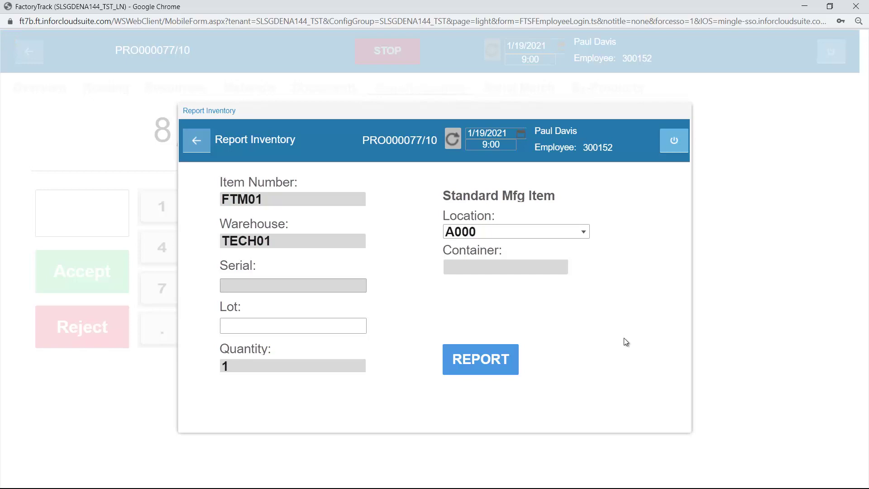
left_click(352, 304)
type("1")
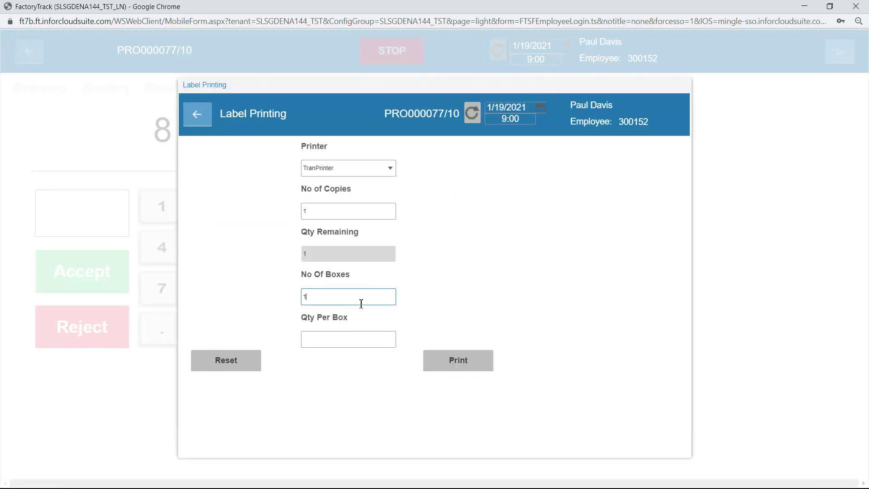
key("Tab")
type("1")
left_click(460, 361)
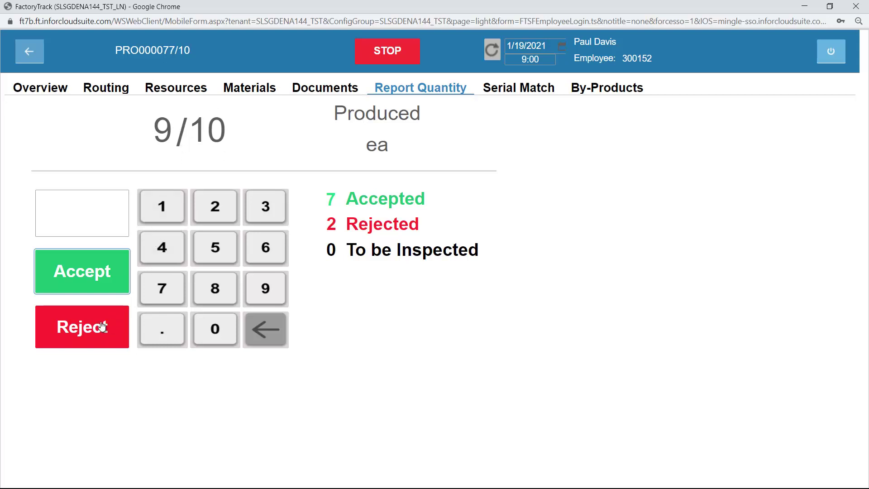
Issue 2 more FTP01 from location A000 to PRO000077/10, then reopen its Materials list.
left_click(258, 90)
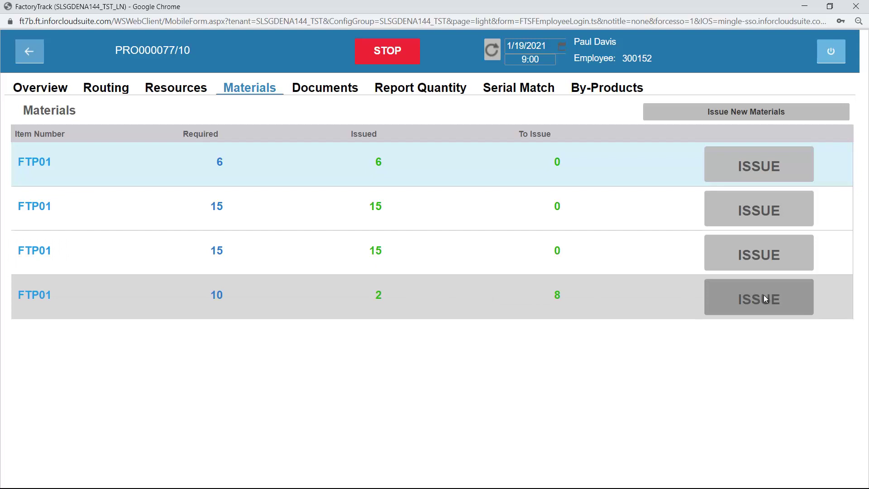
left_click(765, 299)
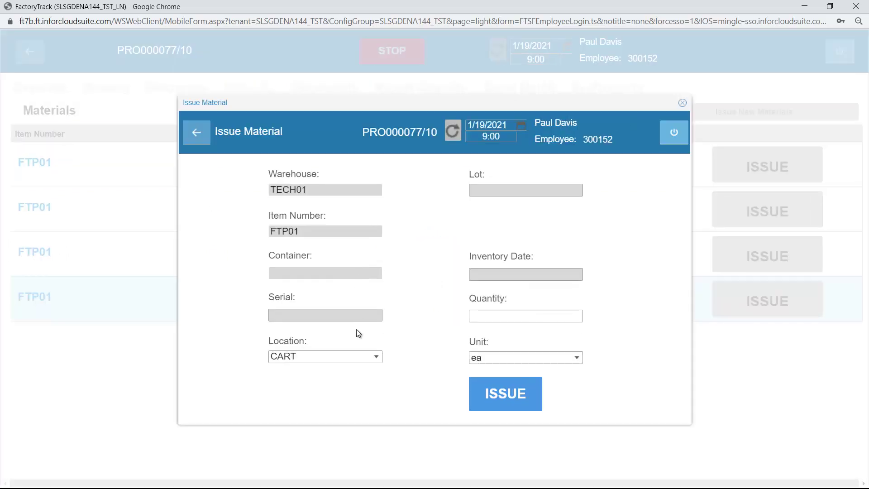
left_click(534, 317)
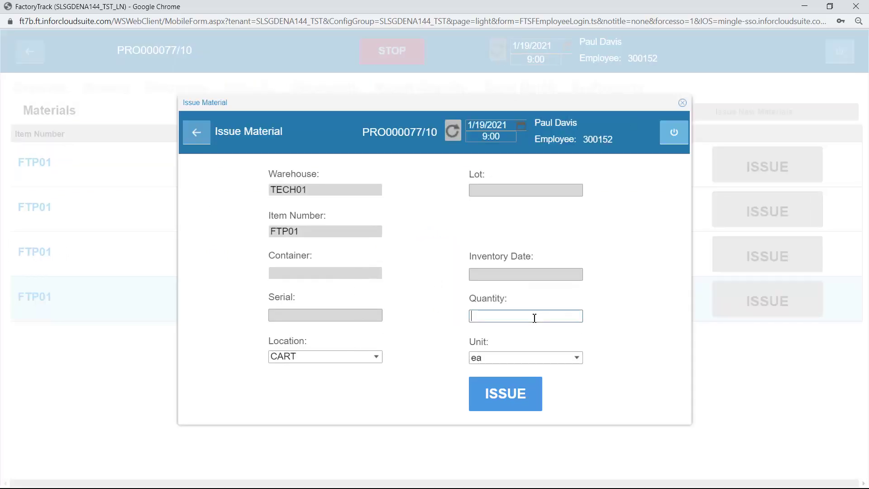
left_click(374, 356)
left_click(317, 367)
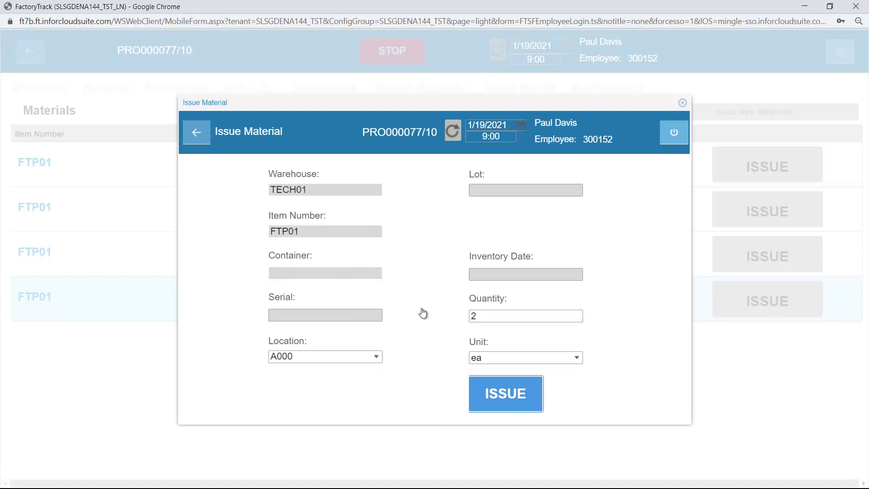
left_click(436, 311)
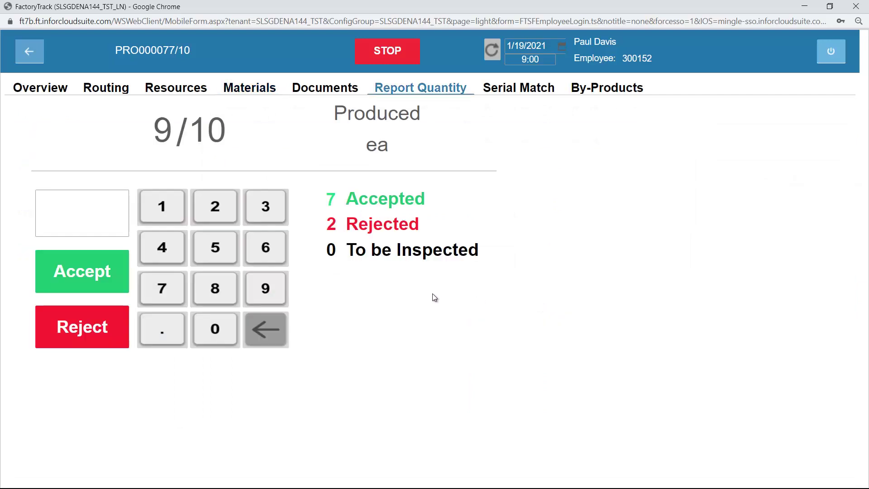
left_click(260, 89)
Stop job PRO000077/10 and check Active Tasks, leaving only FTM02 job PRO000078/10.
left_click(388, 50)
left_click(473, 321)
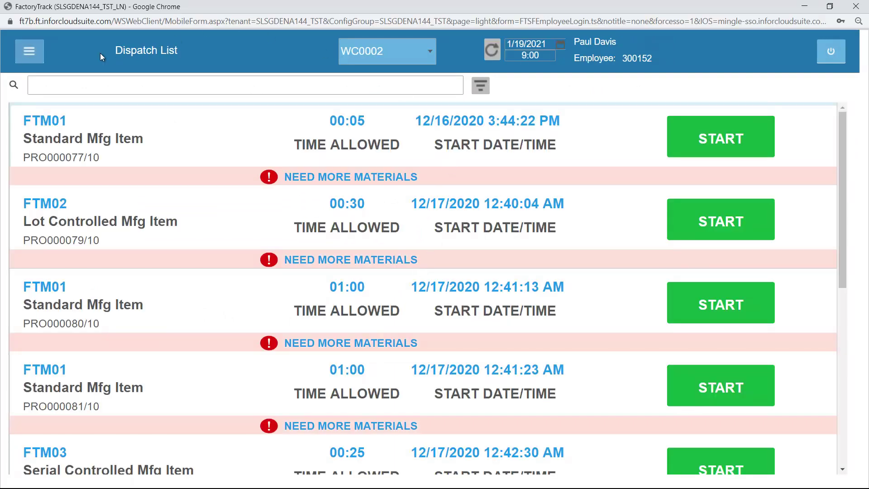
left_click(35, 54)
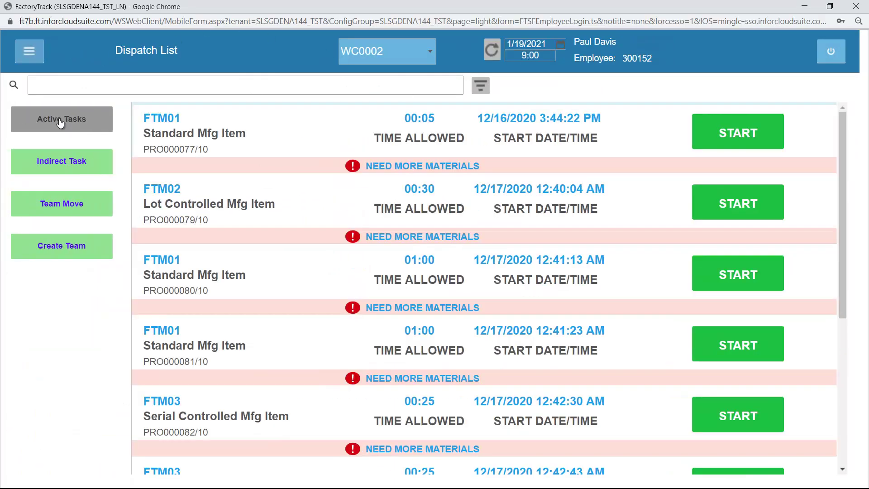
left_click(58, 125)
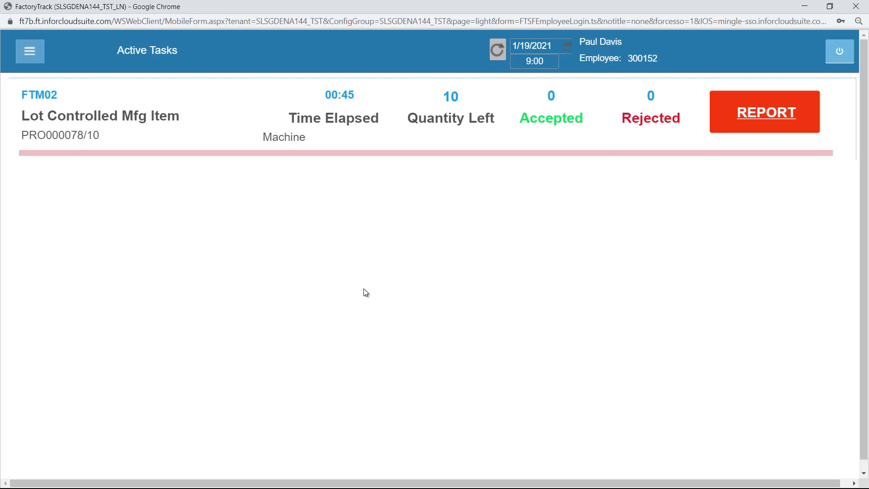
Start indirect task 200 Management, stopping the current machine tasks.
left_click(29, 51)
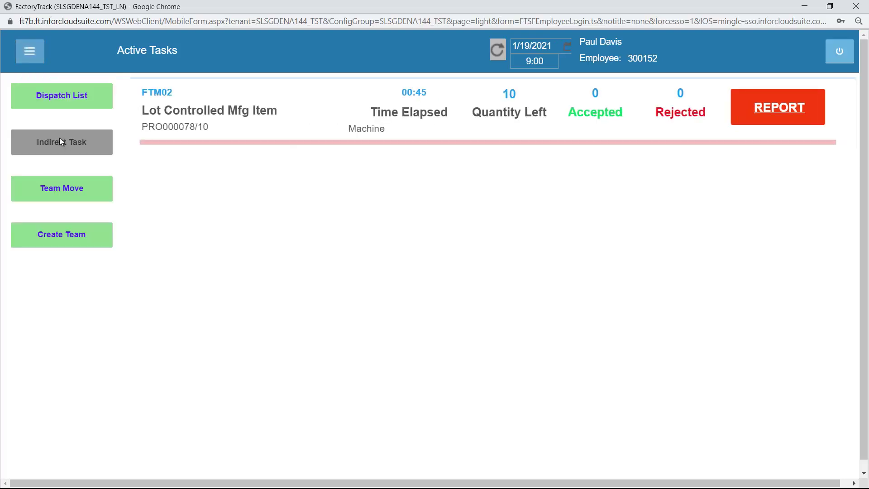
left_click(66, 143)
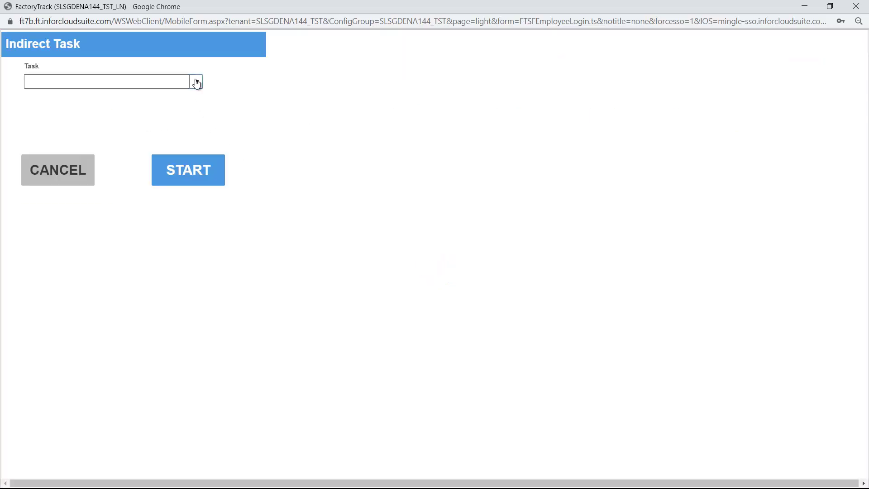
left_click(196, 82)
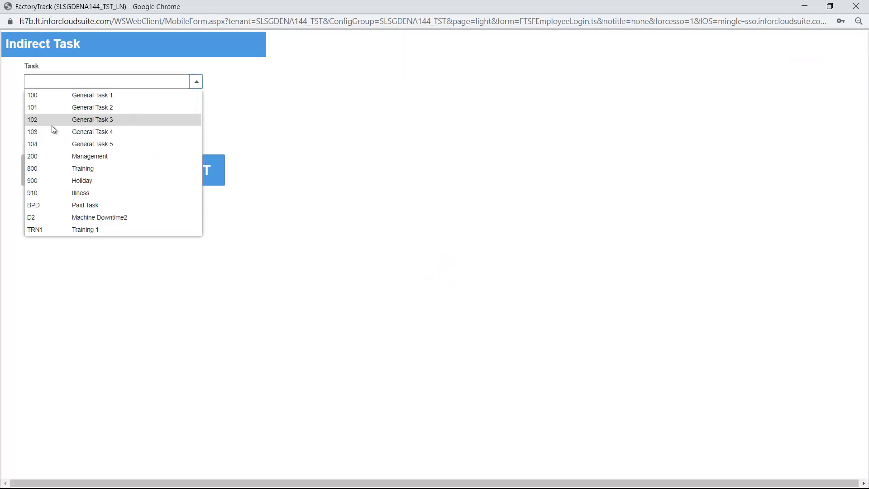
left_click(58, 157)
left_click(177, 181)
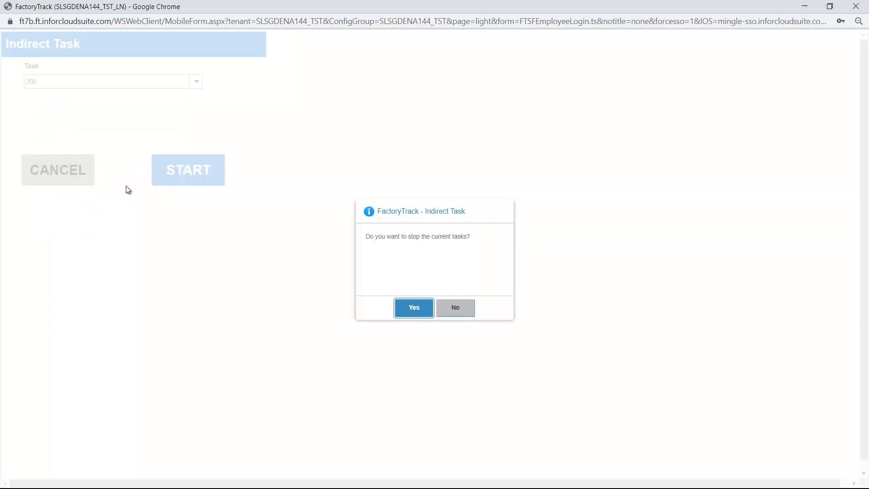
left_click(414, 308)
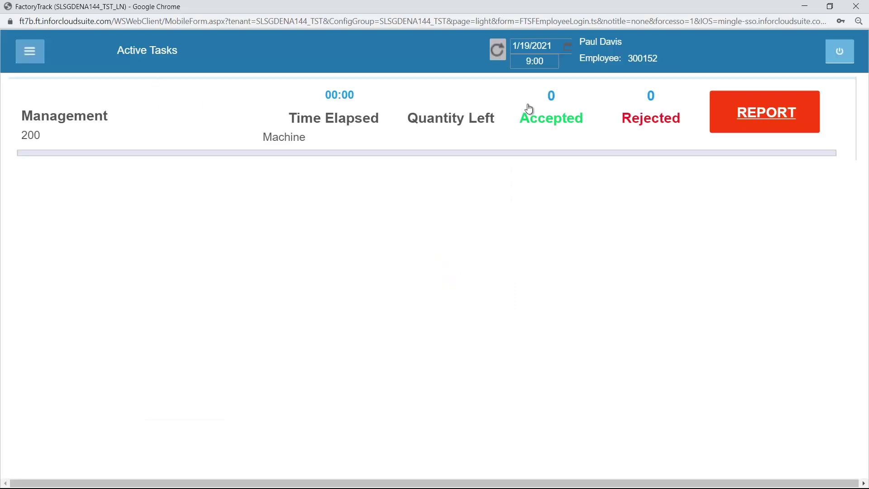
Change the clock time to 9:30.
left_click_drag(545, 63, 517, 65)
type("0930")
key("Tab")
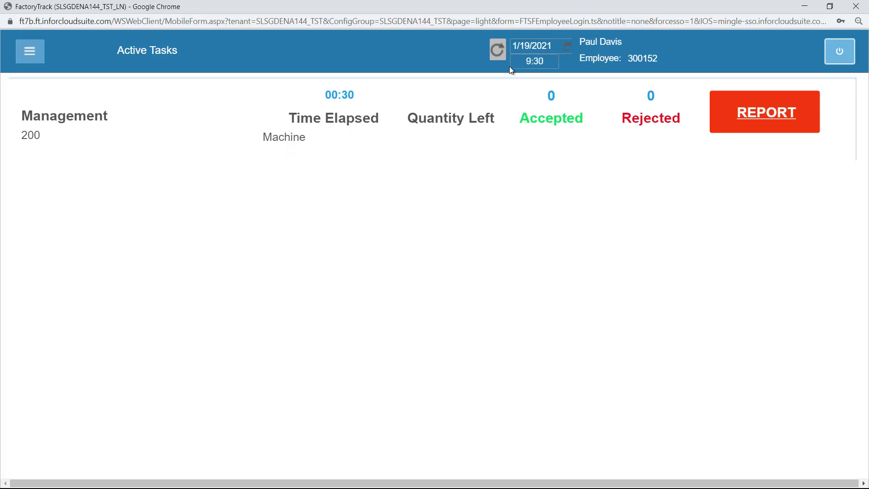
left_click(27, 52)
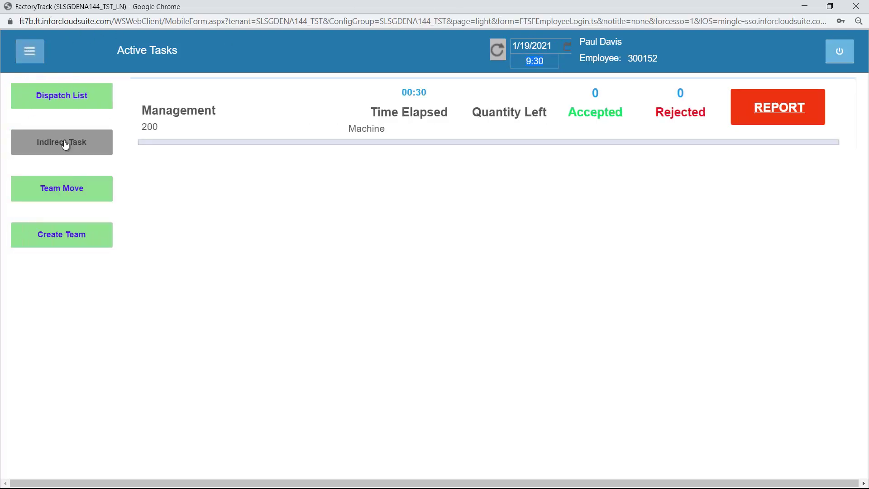
Join TEAM B.
left_click(70, 192)
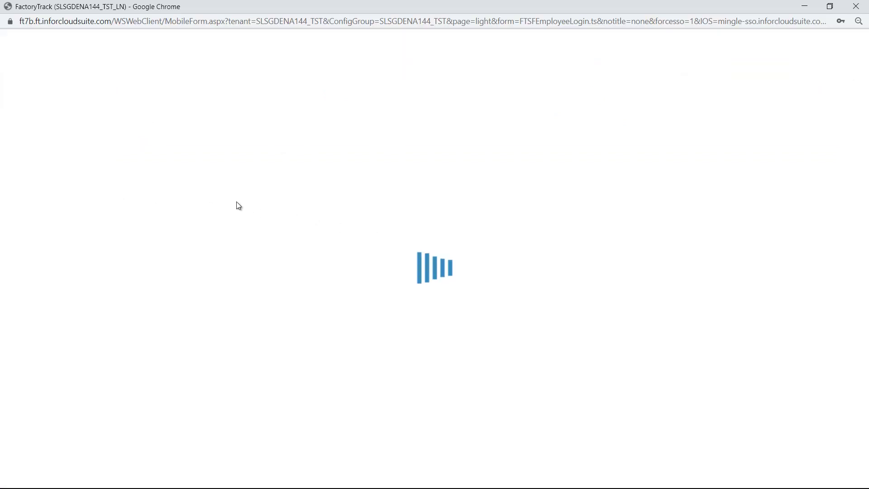
left_click(178, 104)
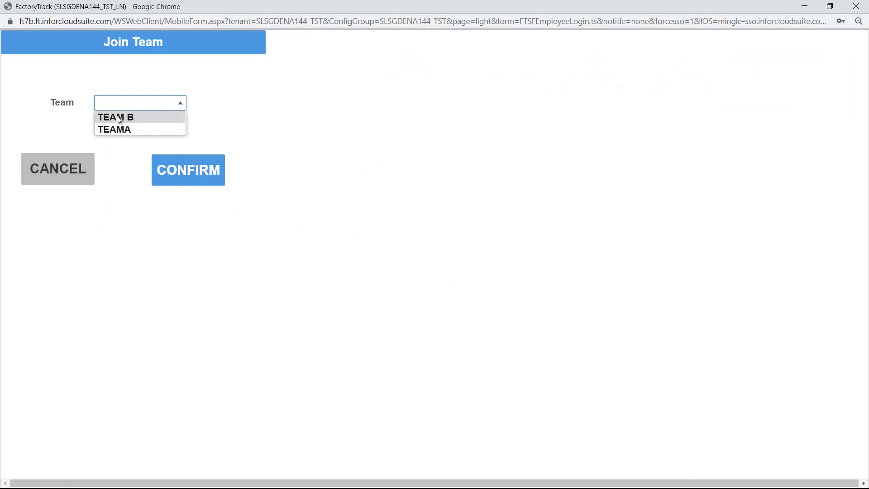
left_click(116, 116)
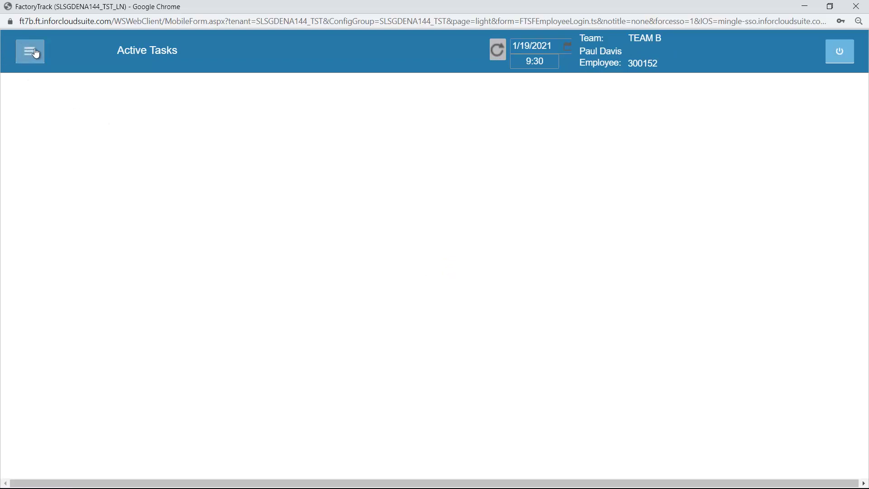
left_click(36, 54)
Start FTM01 job PRO000077/10 from the Dispatch List for the team.
left_click(37, 55)
left_click(53, 94)
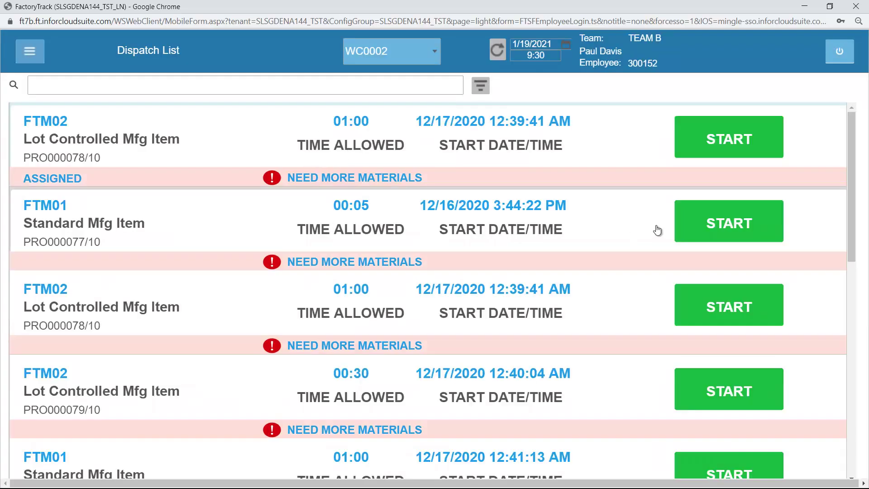
left_click(720, 220)
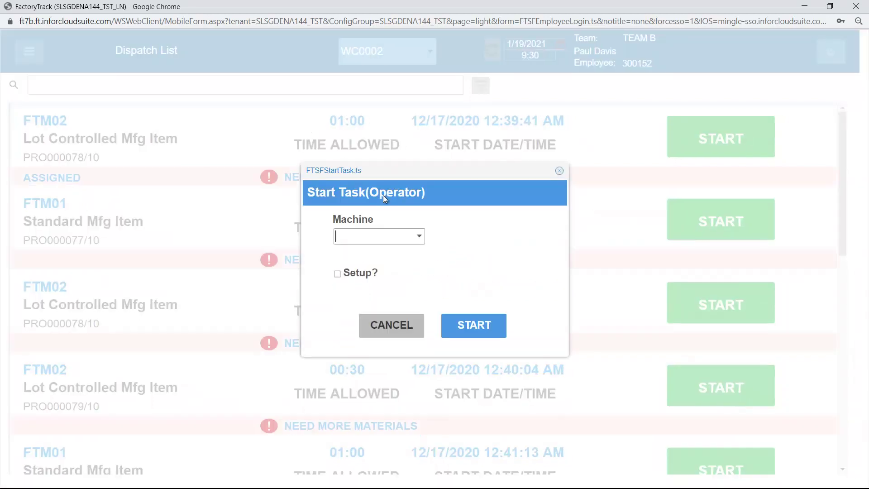
left_click(474, 325)
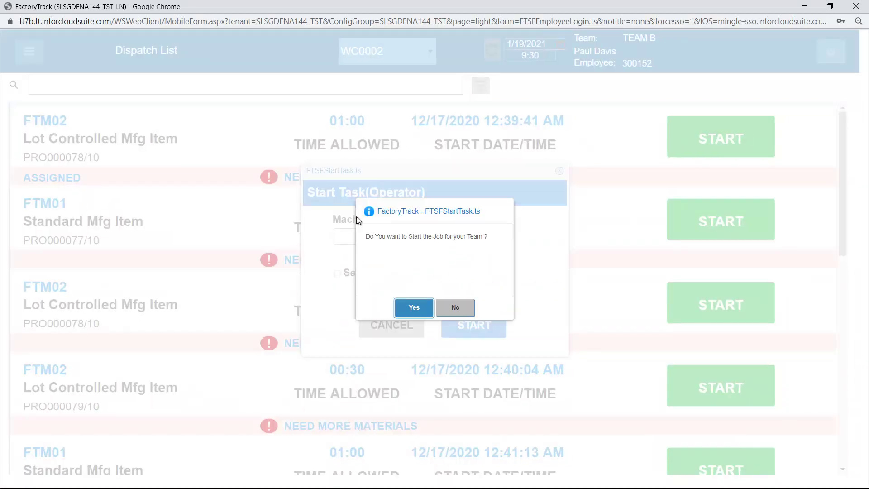
left_click(410, 307)
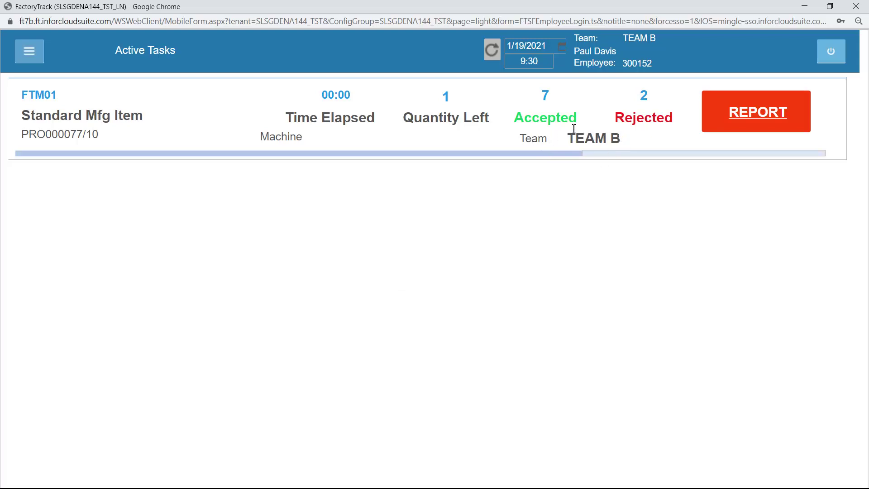
Advance the clock time to 10:00.
left_click(529, 61)
type("1")
type("0:00")
key("Tab")
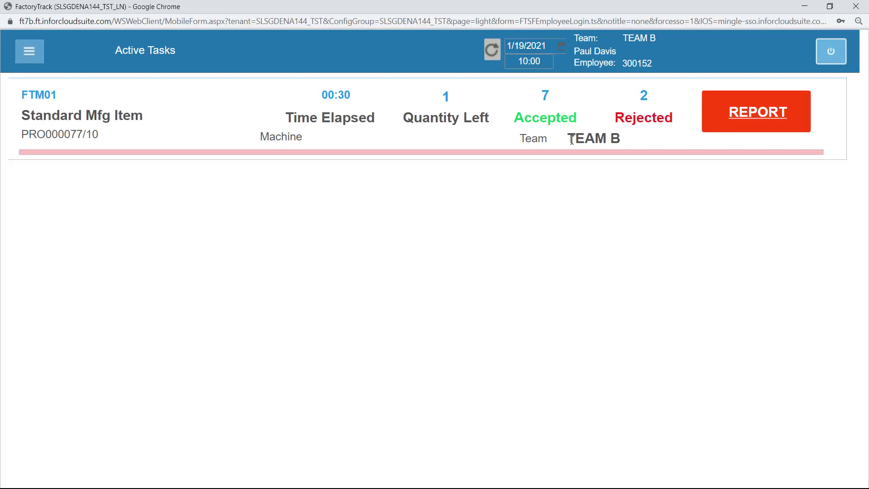
Leave TEAM B.
left_click(29, 50)
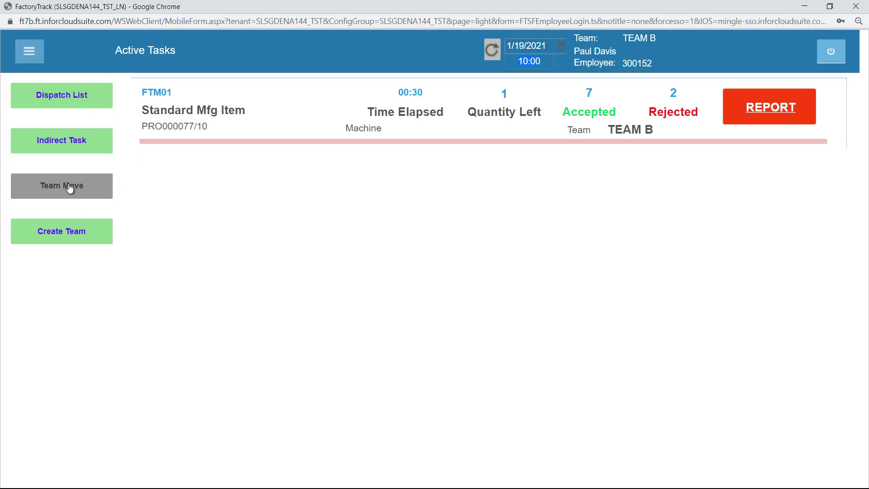
left_click(70, 189)
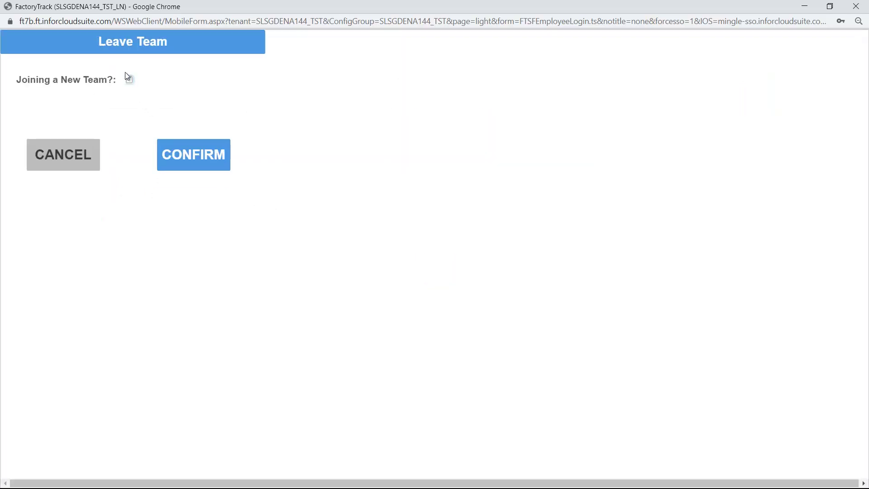
left_click(195, 158)
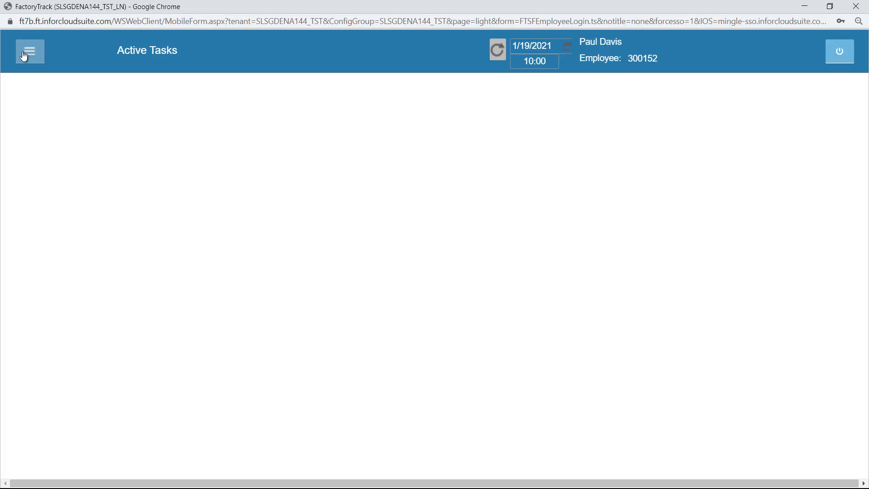
Start the FTM01 Standard Mfg Item job individually from the Dispatch List.
left_click(30, 54)
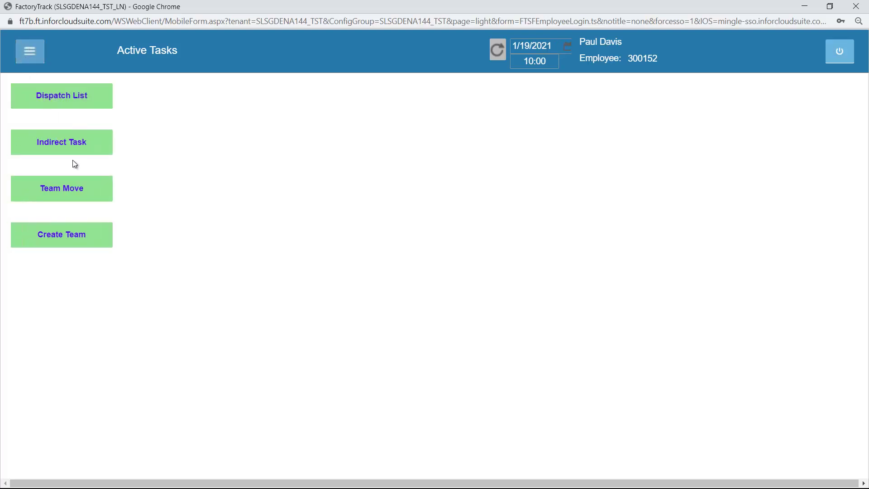
left_click(77, 104)
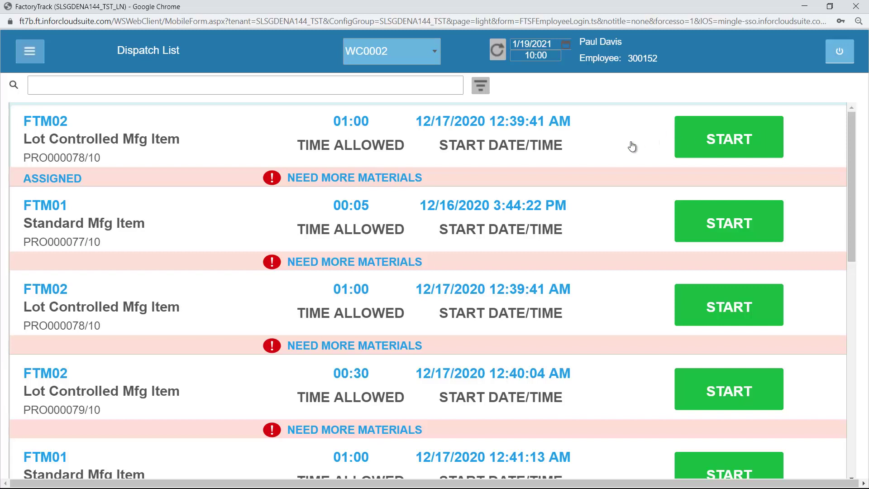
left_click(683, 218)
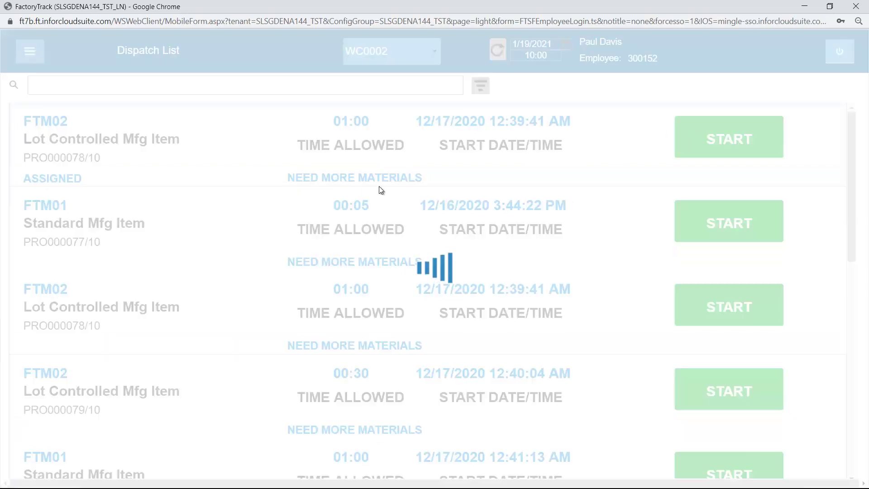
Confirm the FTM01 job start and choose to create a new team for it.
left_click(452, 324)
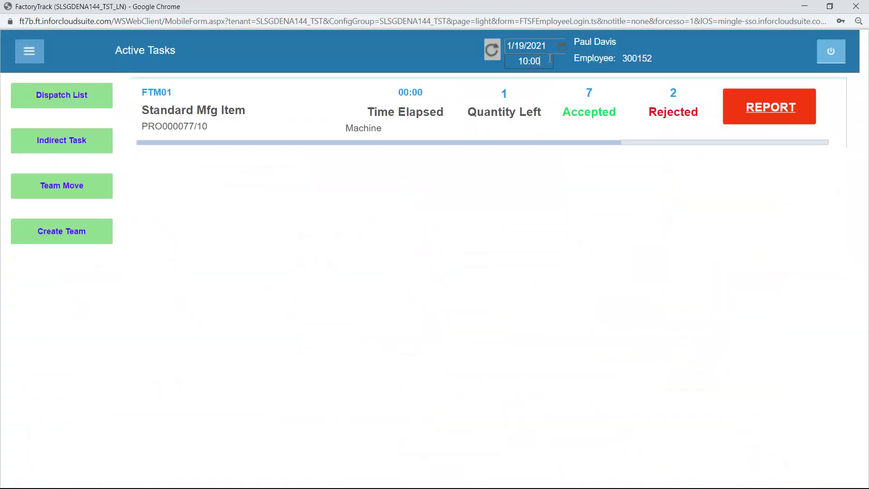
type("1")
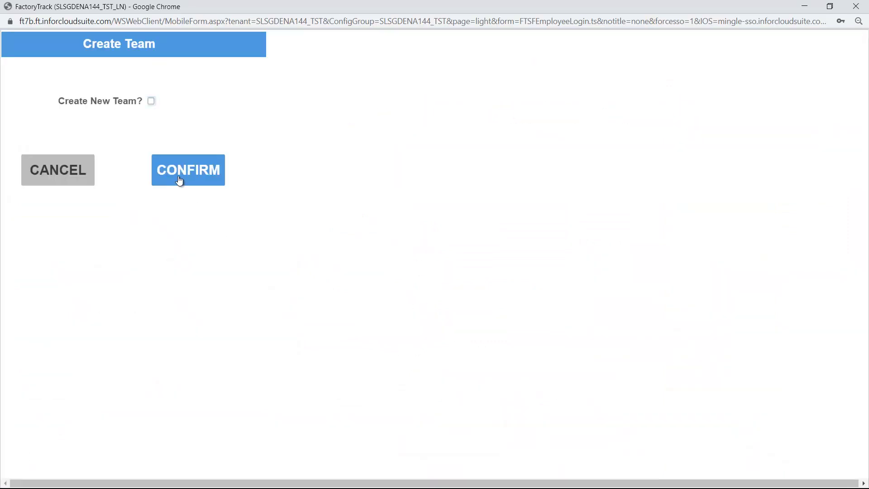
left_click(153, 101)
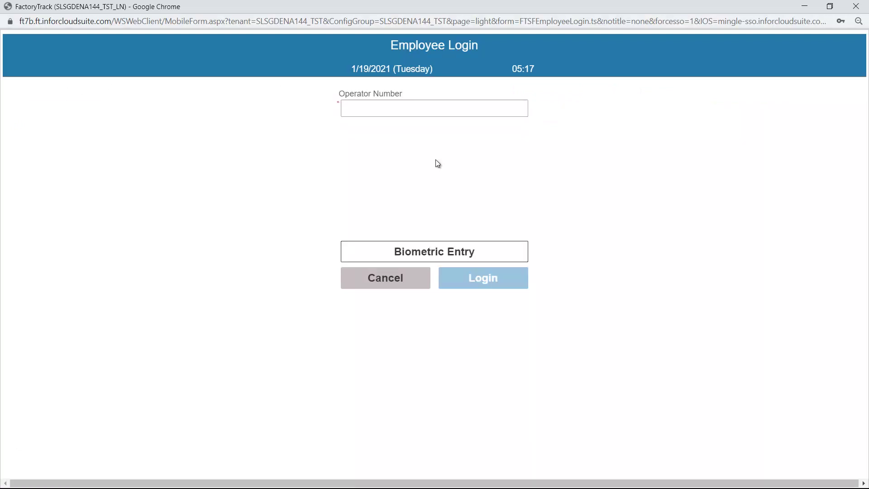
Log in manually as the second operator with their operator number.
left_click(398, 112)
key("Return")
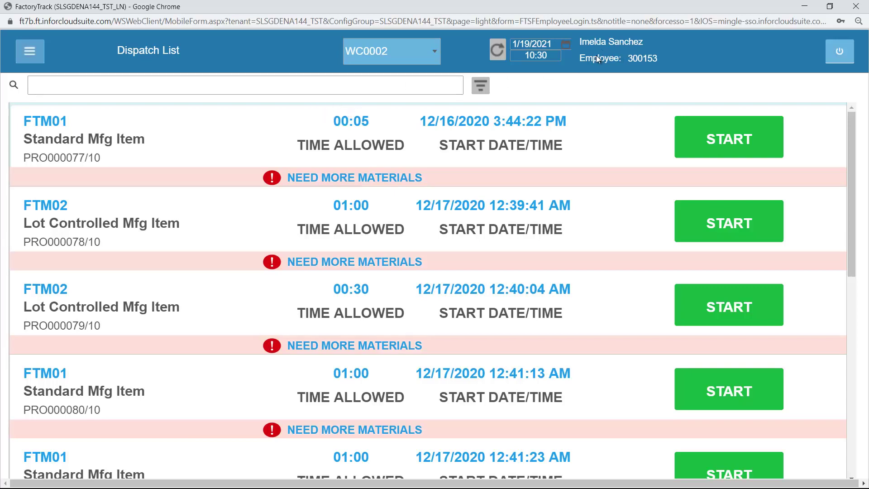
left_click(29, 51)
left_click(19, 215)
left_click(180, 104)
left_click(142, 119)
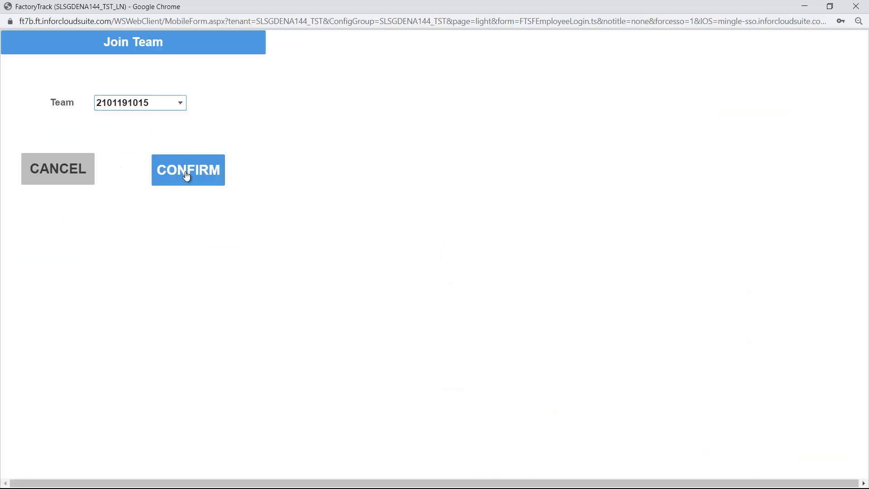
left_click(216, 171)
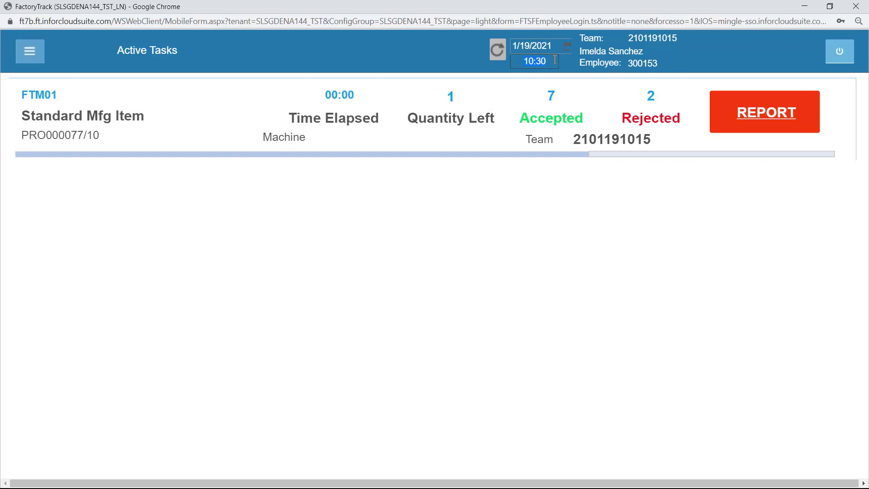
At 11:00, stop PRO000077/10 for the second operator only, keeping the team job running.
type("11:00")
key("Tab")
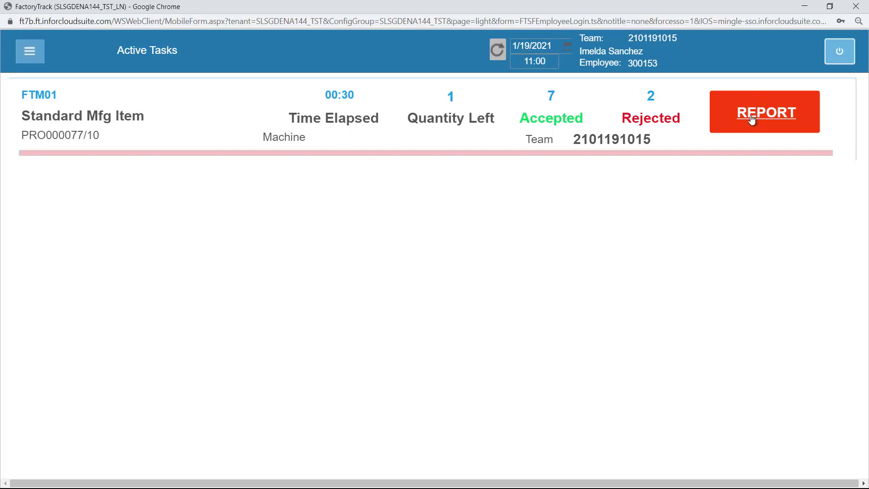
left_click(746, 117)
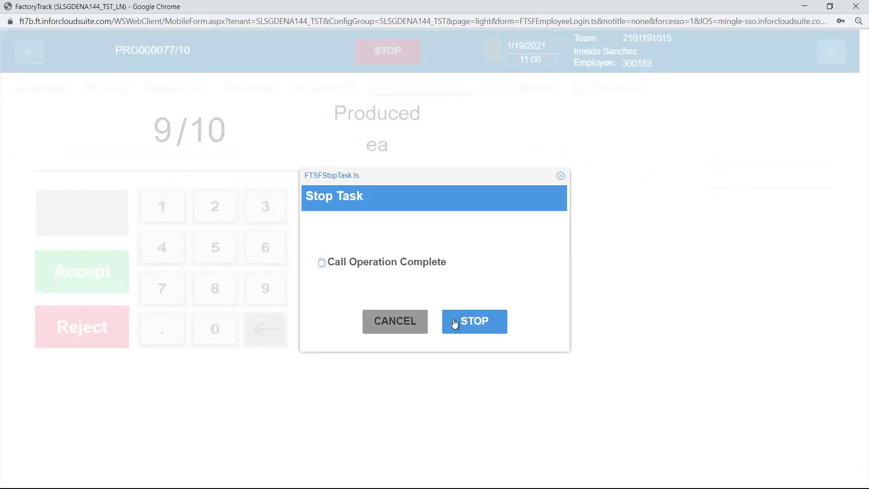
left_click(480, 322)
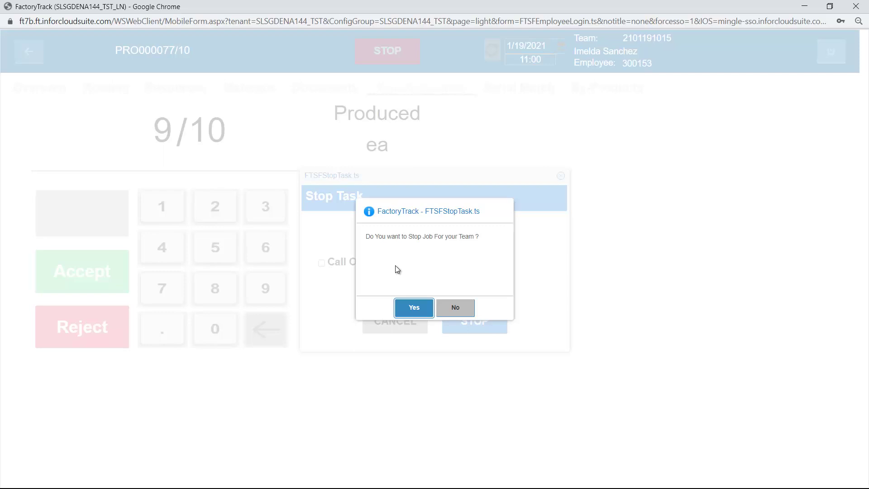
left_click(455, 308)
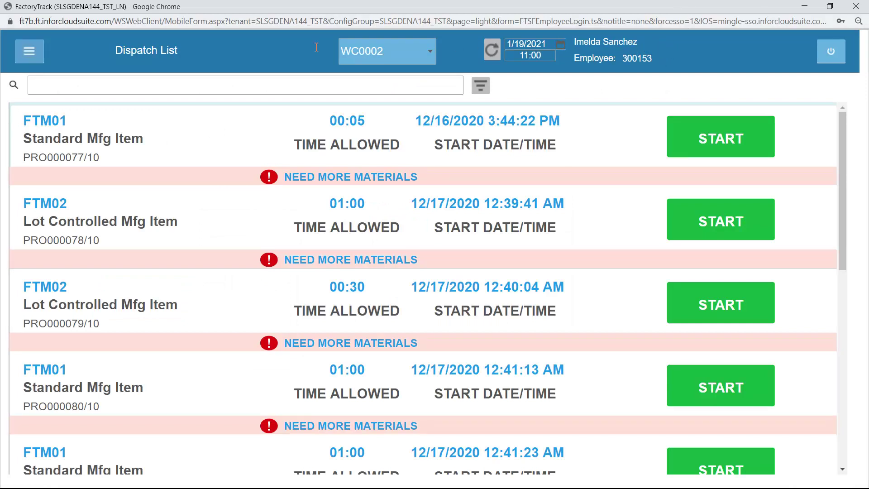
Log out the second operator and log in the first by employee number, back on the WC0002 Dispatch List.
left_click(831, 51)
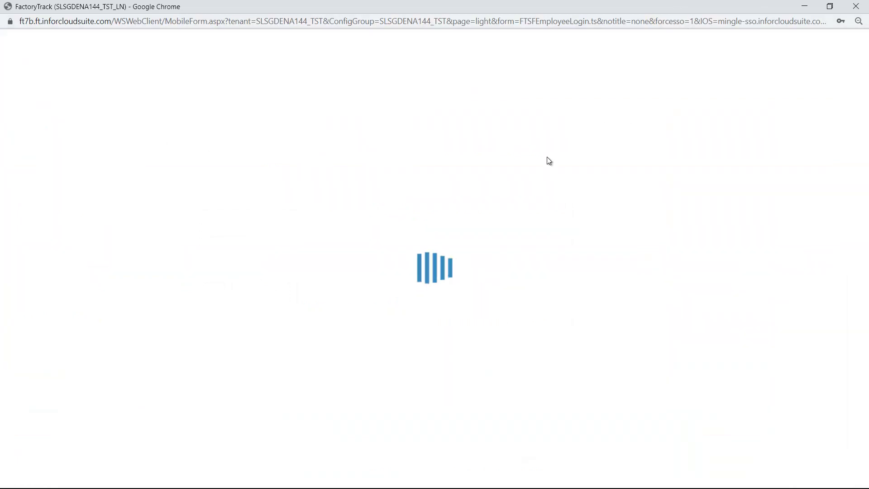
left_click(498, 276)
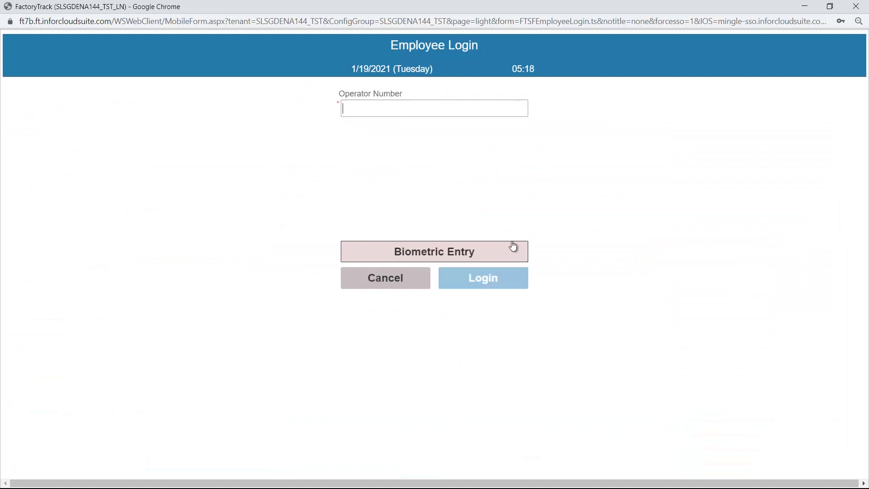
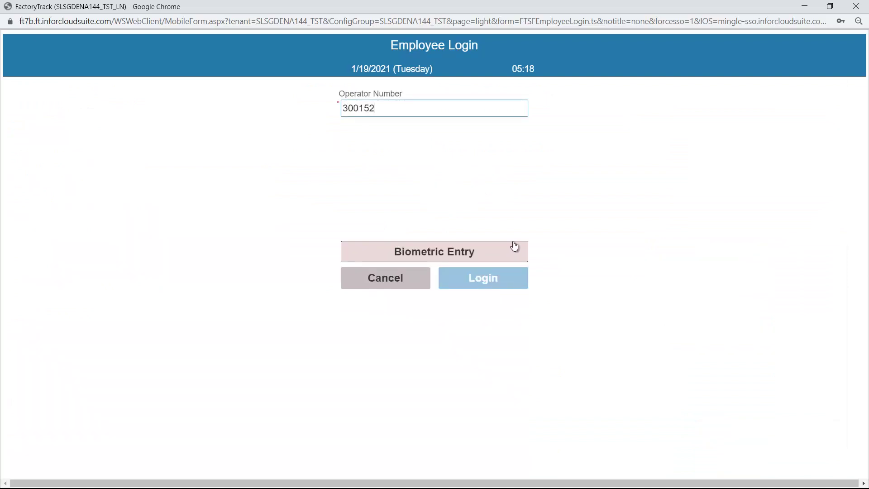
key("Return")
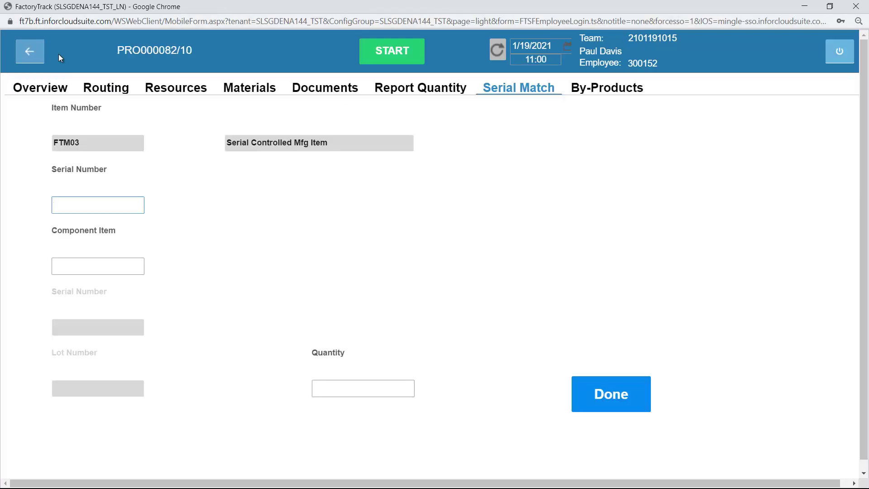
left_click(27, 50)
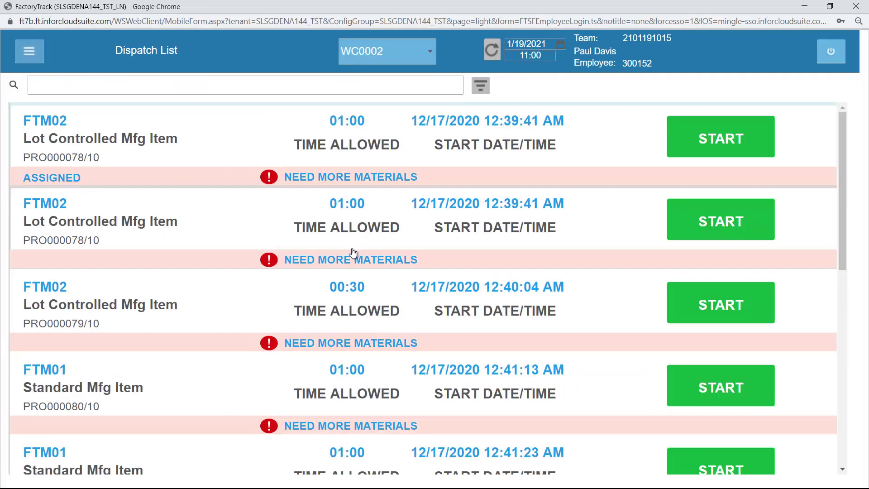